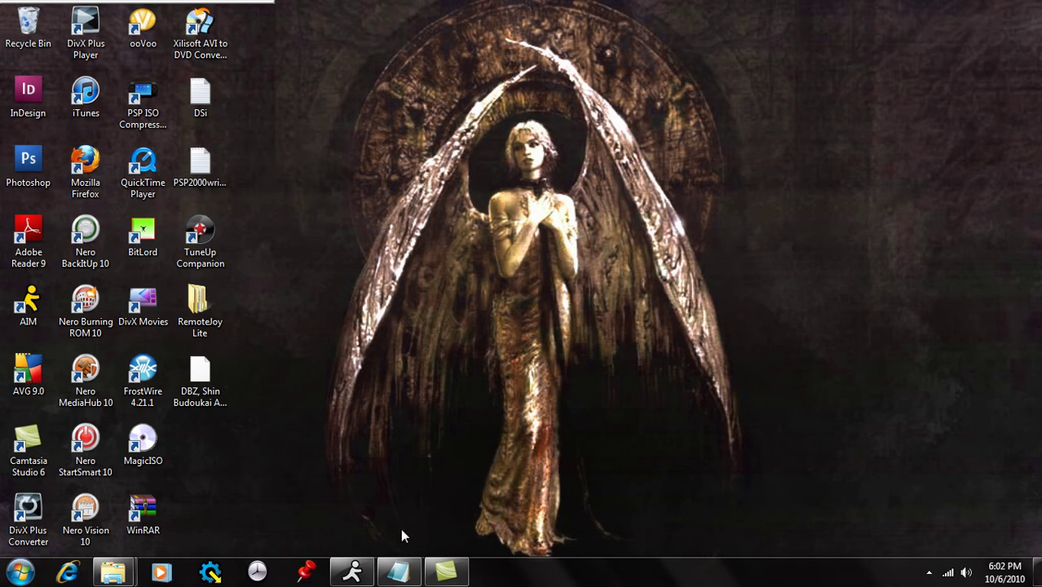
Bring the Explorer window for F:\Documents\PSP\Emulators, with the MasterBoy archive, to the front
mouse_move(111, 576)
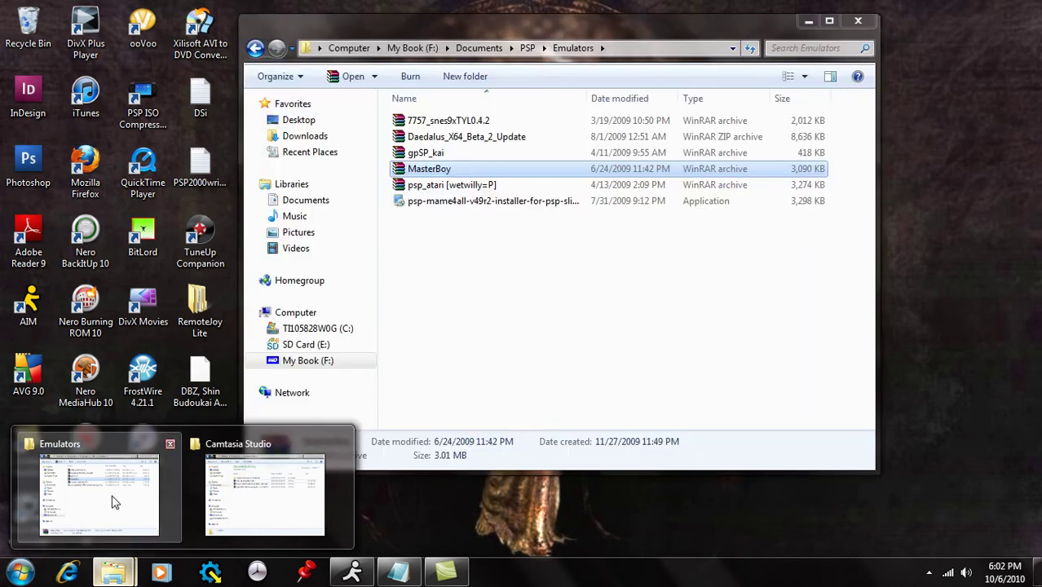
click(111, 503)
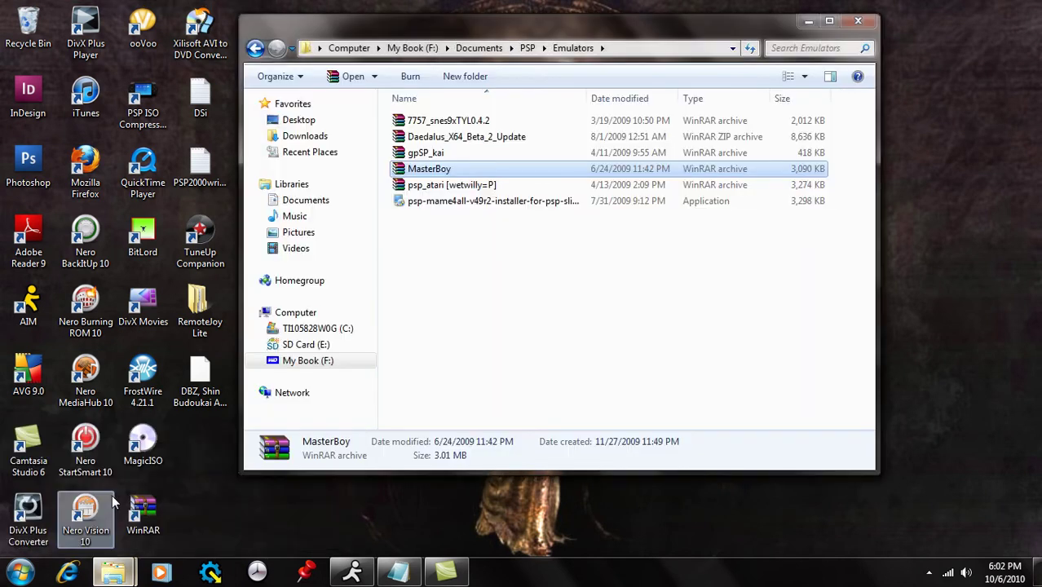
click(435, 170)
click(478, 172)
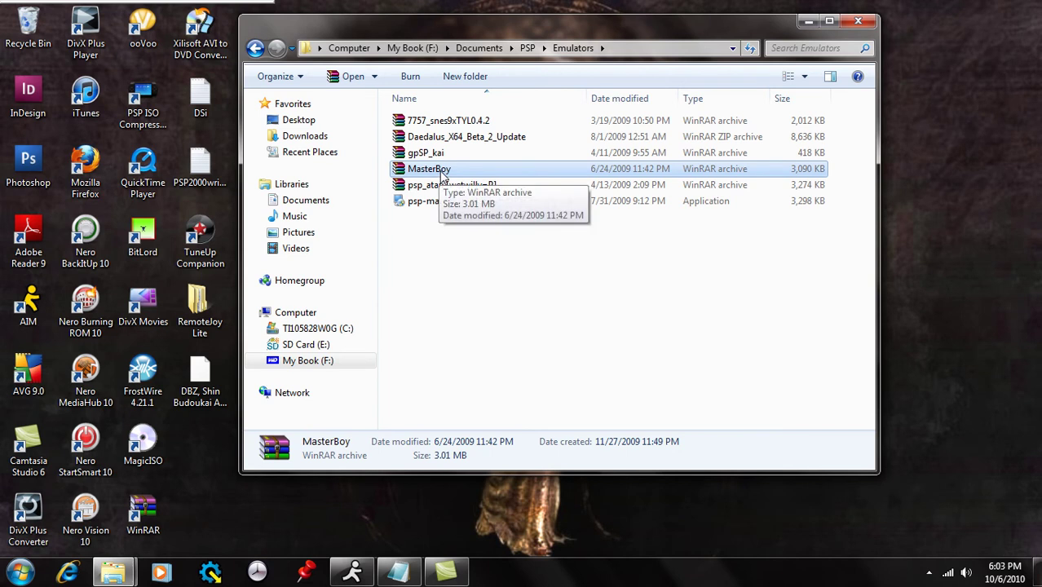
right_click(445, 175)
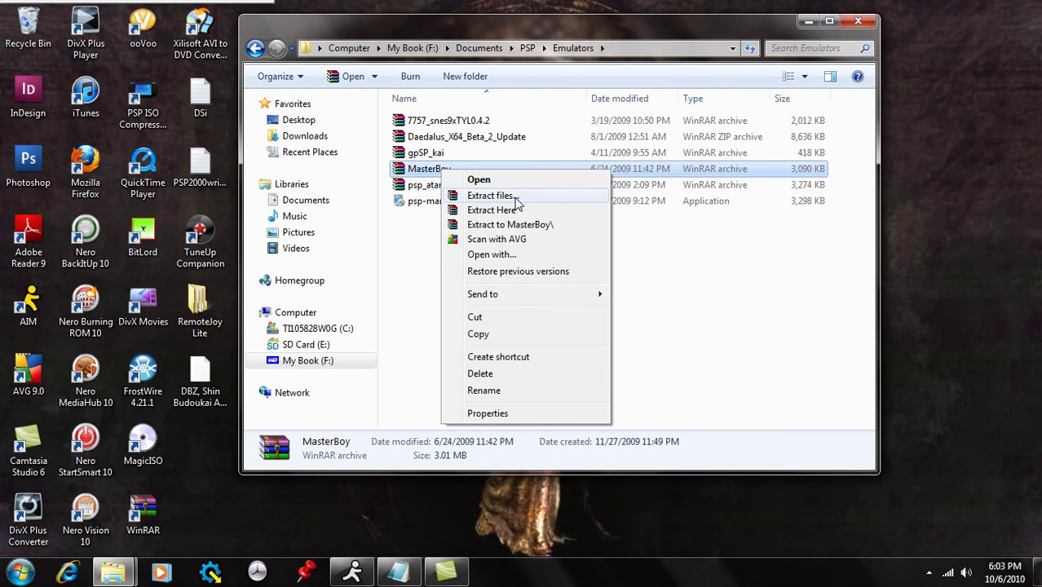
click(416, 169)
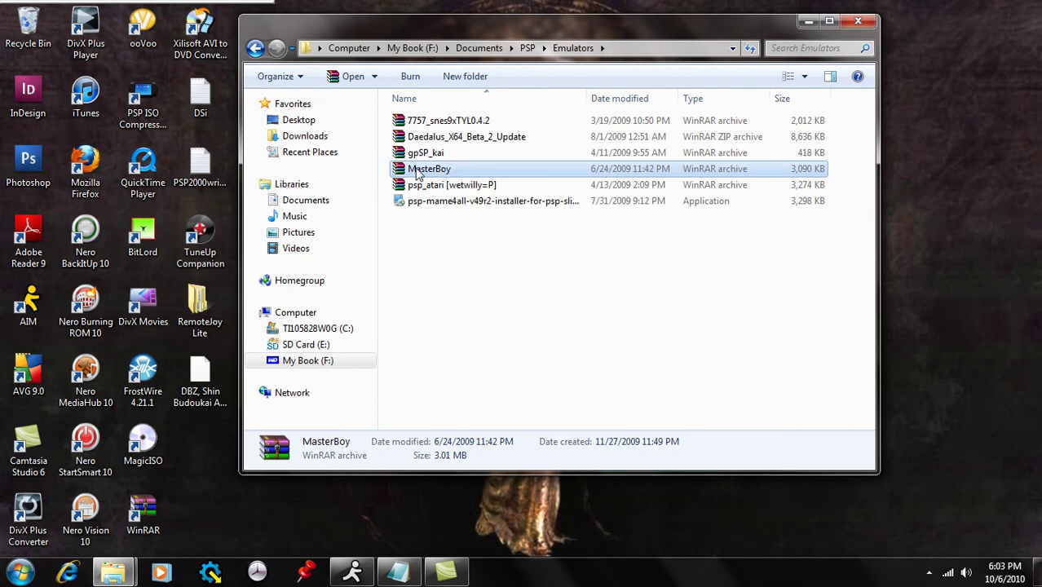
click(423, 169)
key(Escape)
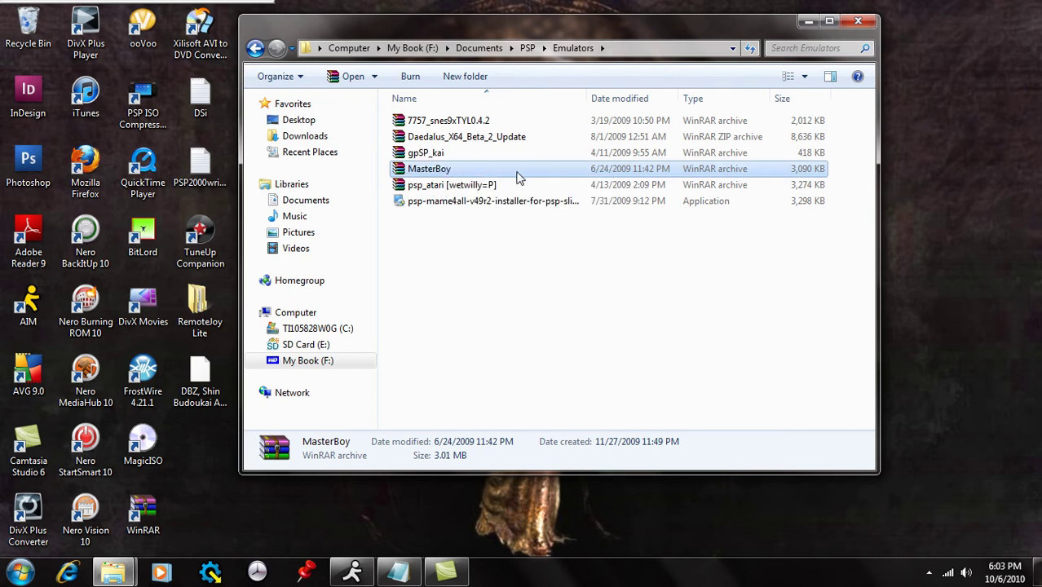
Open MasterBoy.rar in WinRAR, dismiss the licence reminder, and enter its MasterBoy folder
double_click(438, 175)
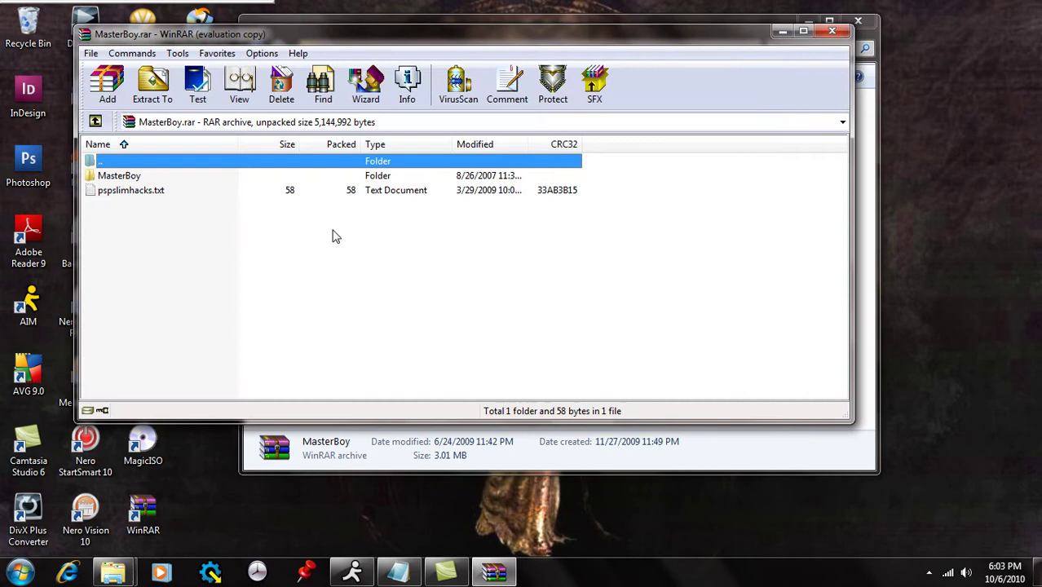
click(555, 234)
double_click(114, 179)
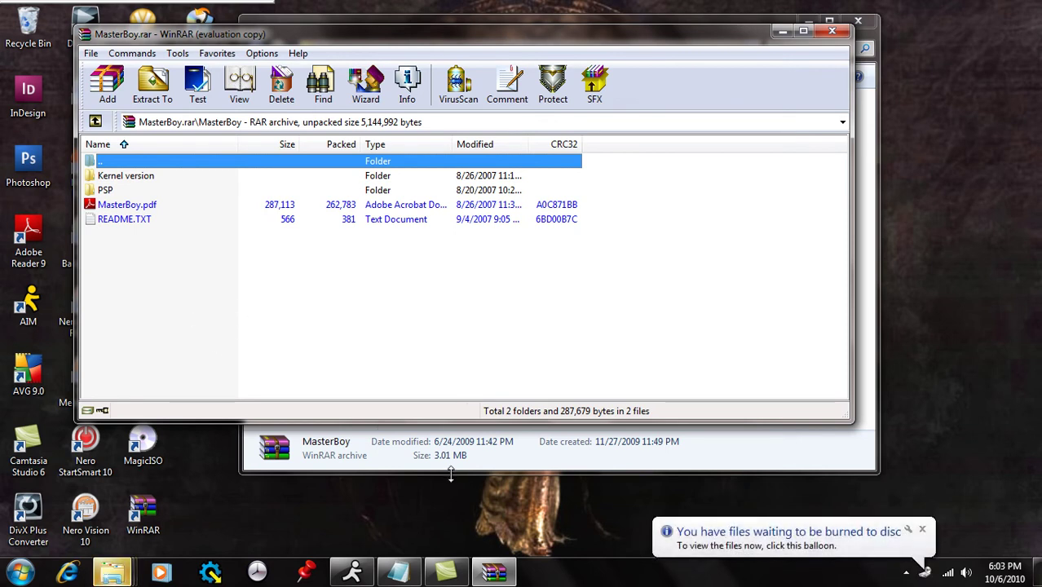
Choose Continue without scanning for the removable disk
click(115, 574)
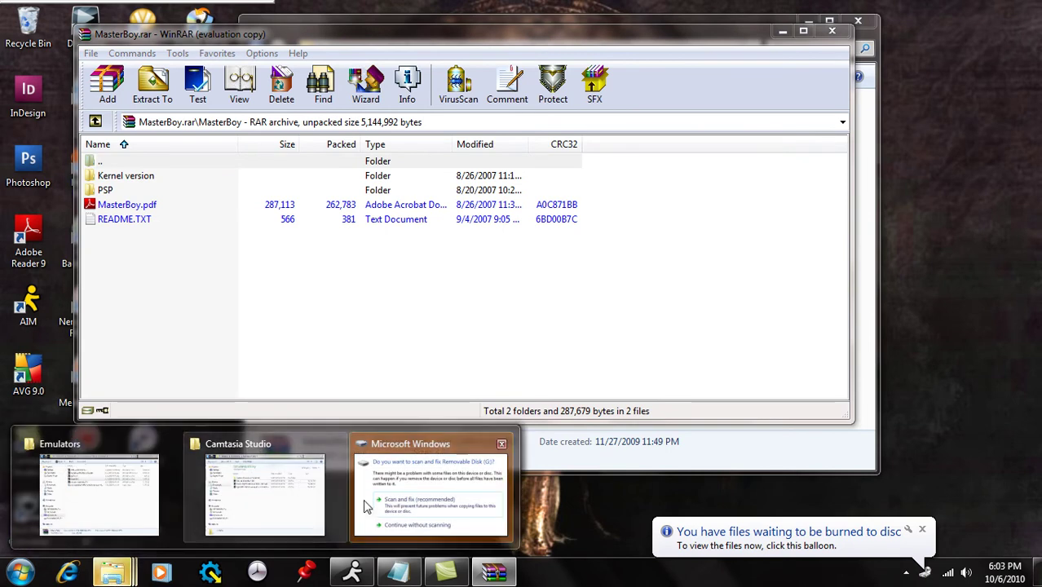
click(424, 490)
click(455, 335)
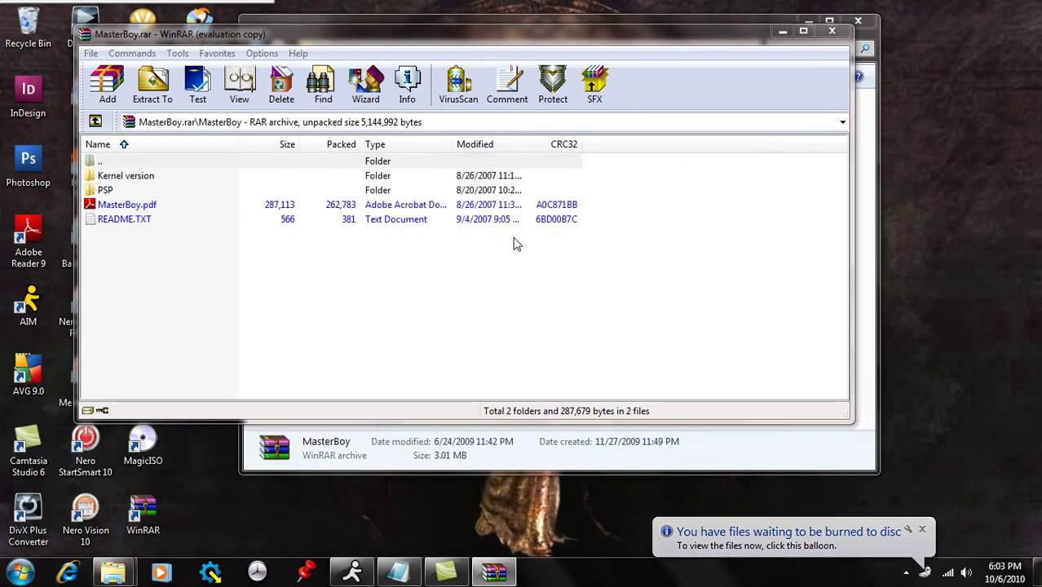
Browse to Removable Disk (G:)\PSP\GAME in Explorer and to MasterBoy\PSP in WinRAR
click(476, 310)
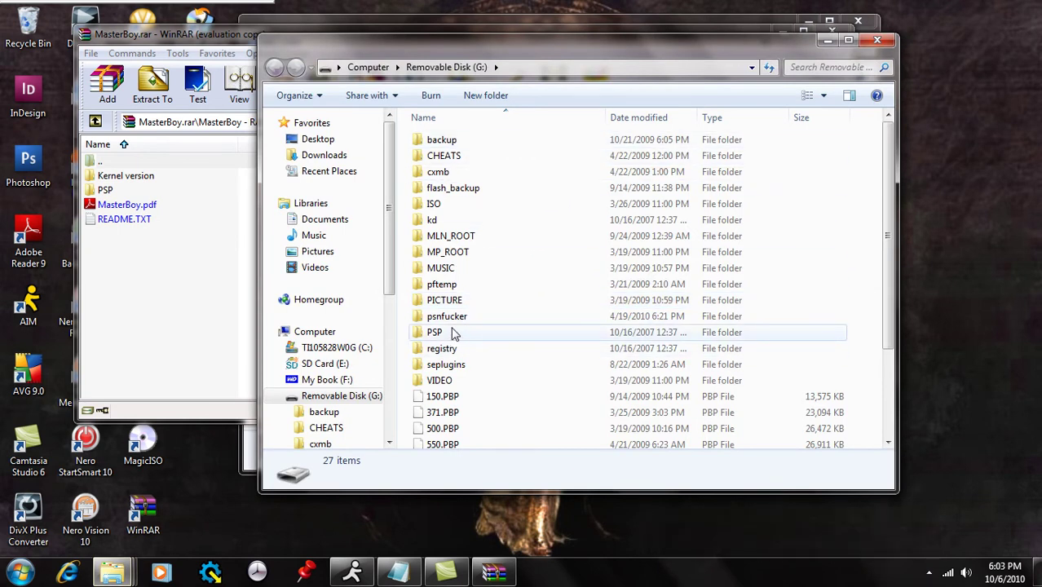
click(236, 325)
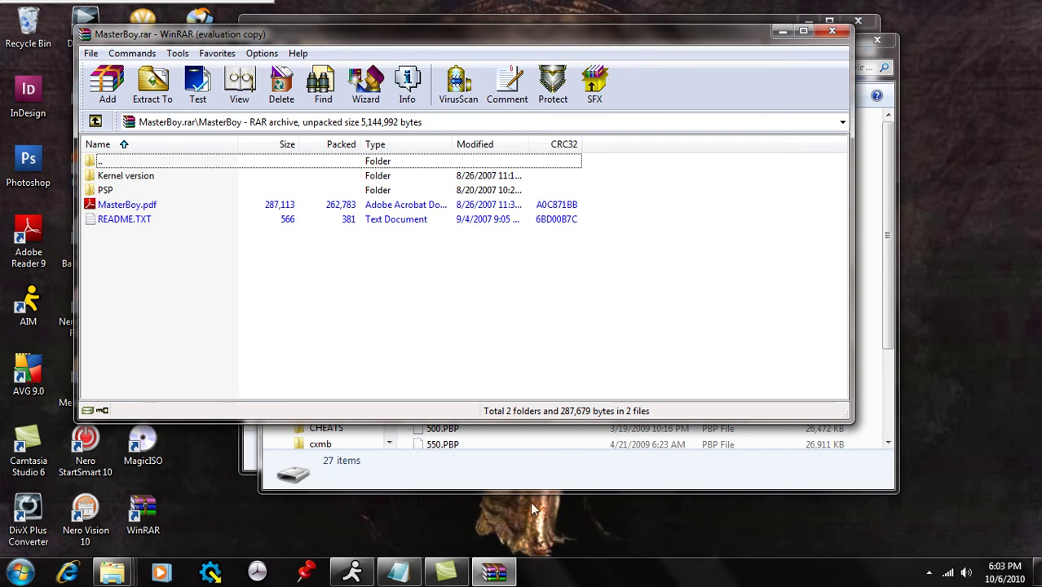
click(528, 481)
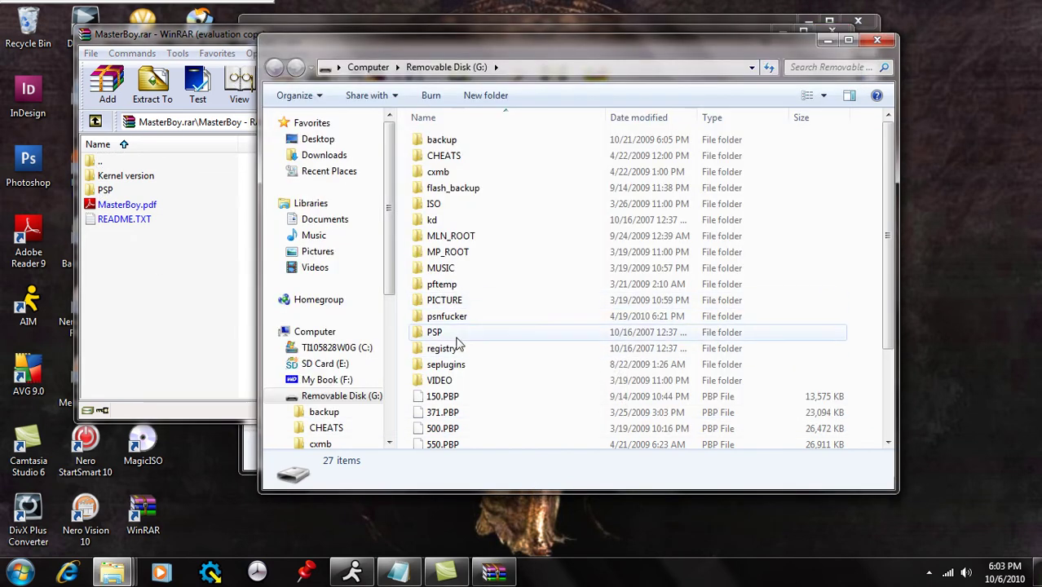
click(443, 335)
double_click(443, 334)
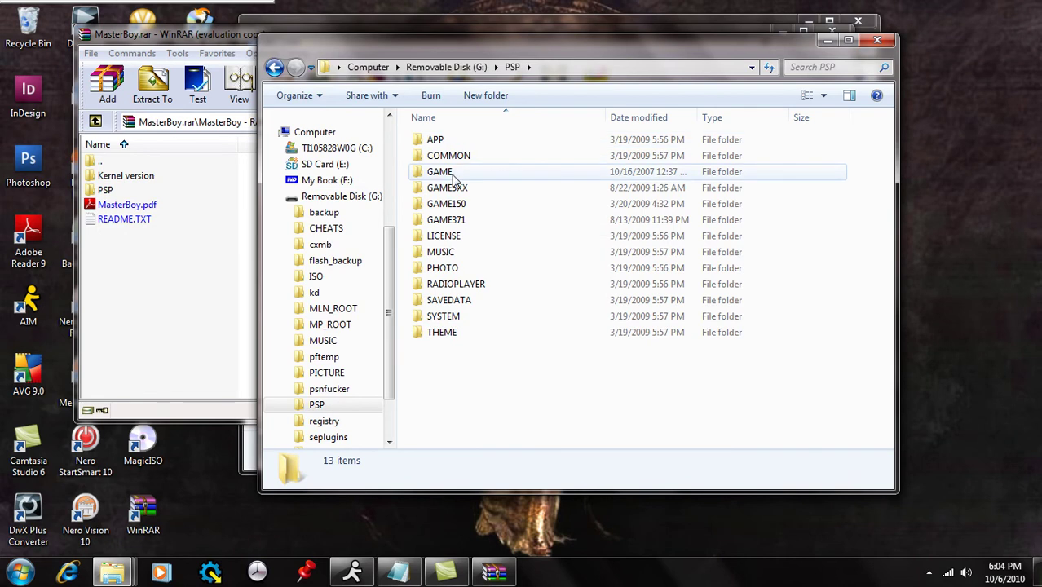
click(452, 174)
double_click(452, 175)
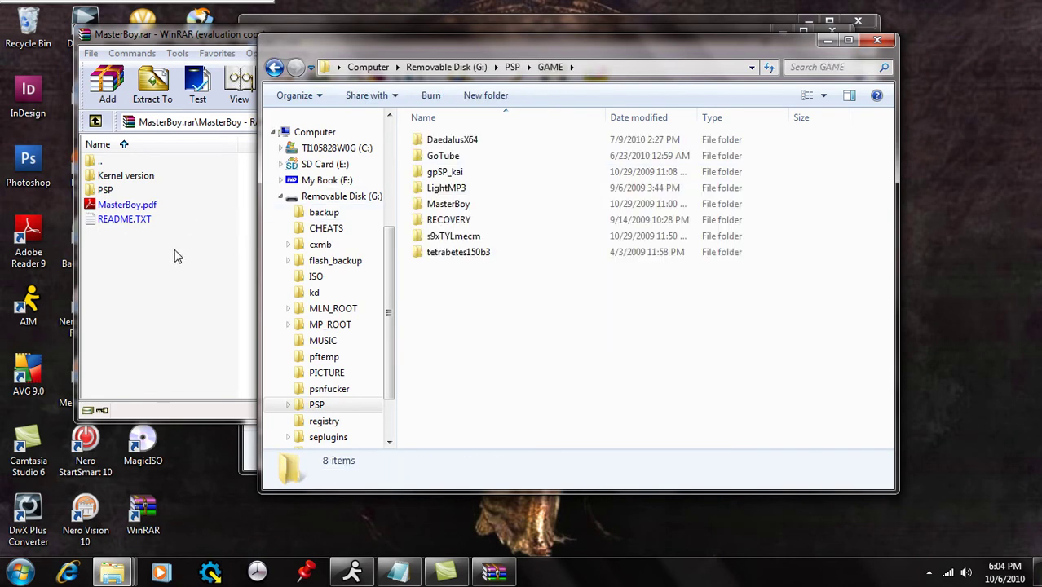
double_click(105, 191)
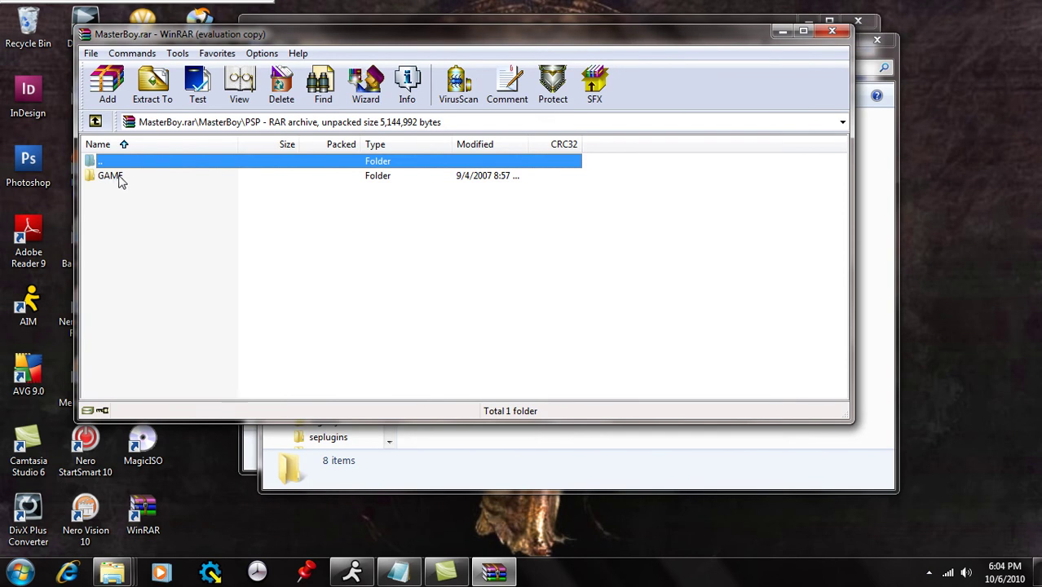
Show the archive's PSP\GAME level with its MasterBoy folder, then return to Explorer's G:\PSP\GAME
double_click(120, 181)
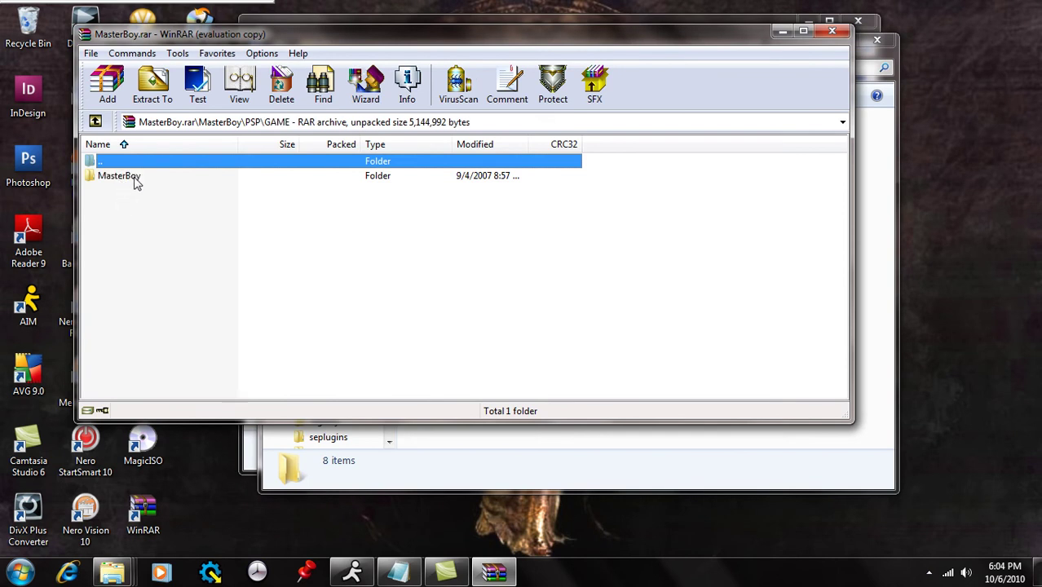
double_click(136, 181)
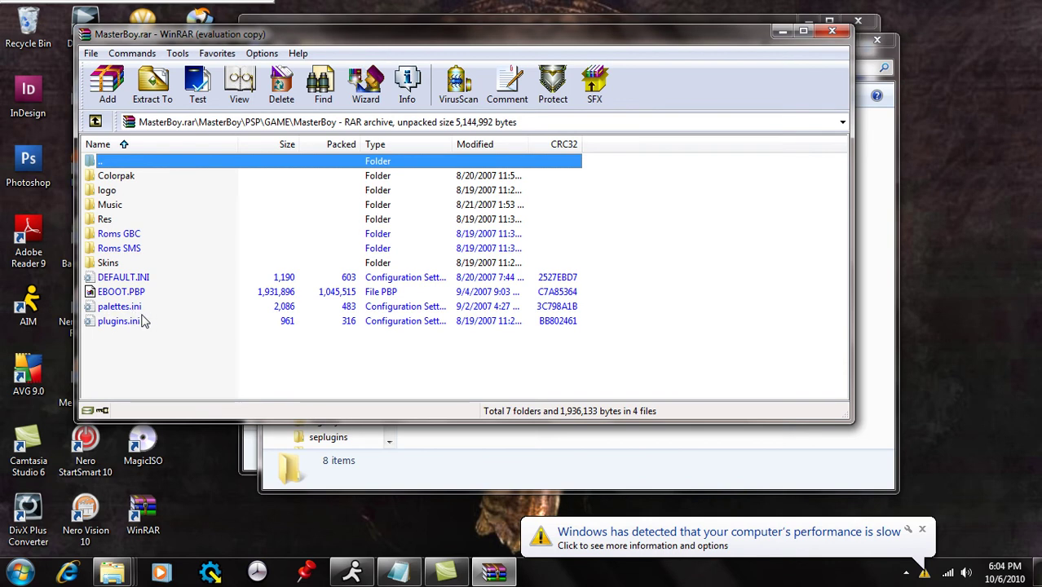
click(95, 122)
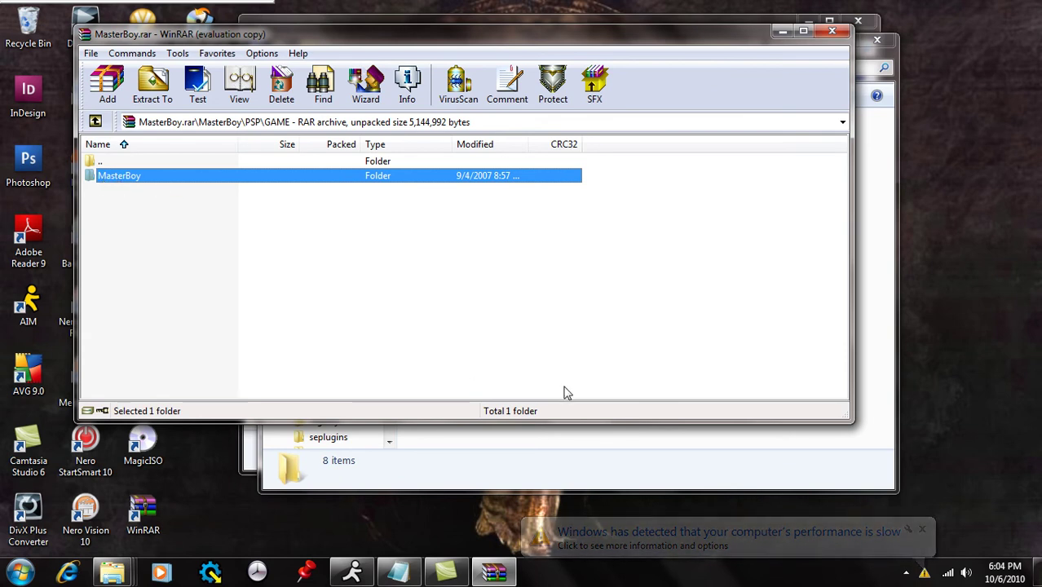
click(624, 467)
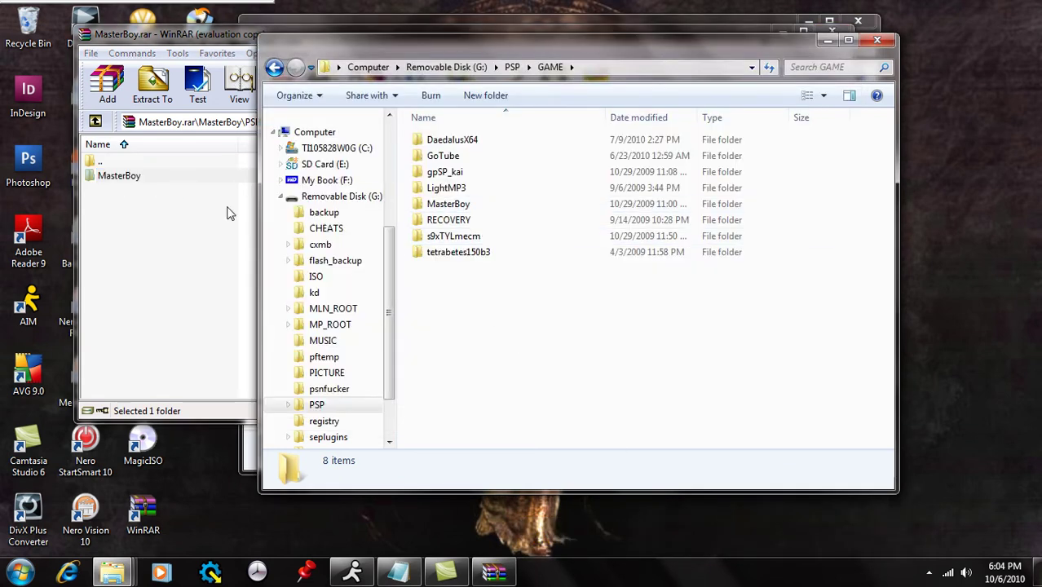
Drag MasterBoy onto G:\PSP\GAME, decline the folder replace, and close WinRAR
drag(122, 181, 627, 449)
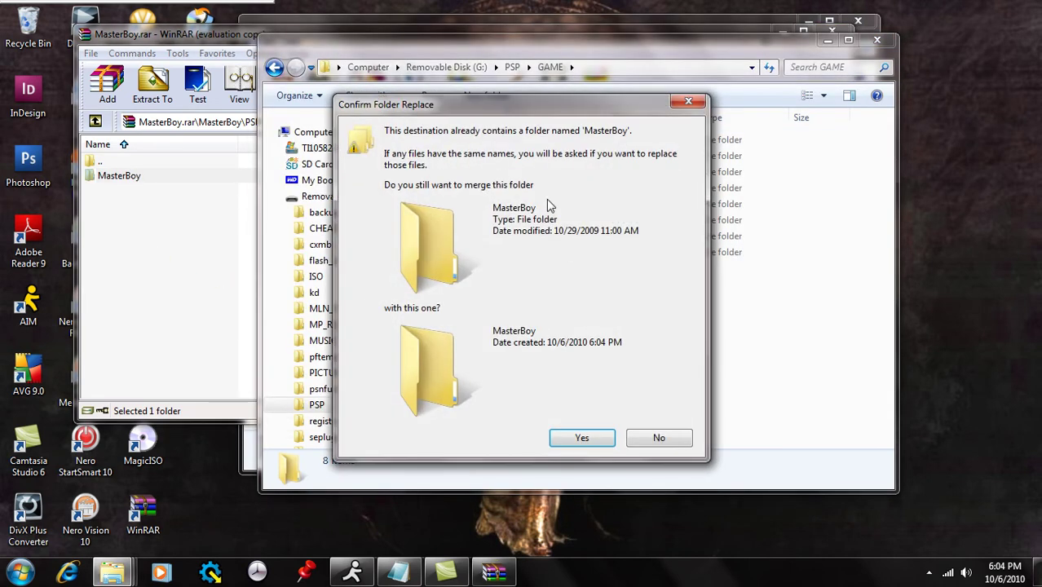
click(656, 439)
click(236, 36)
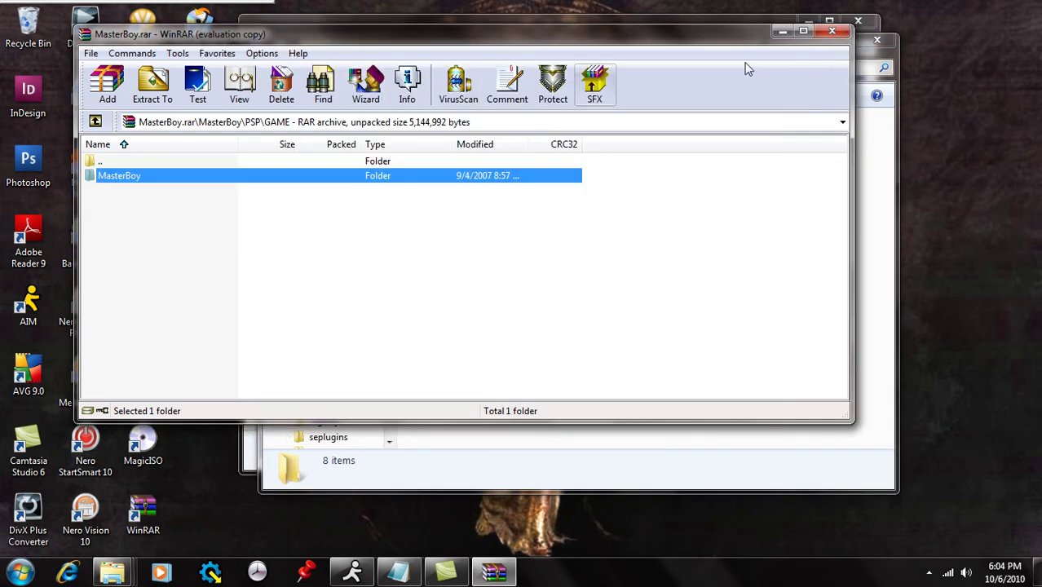
click(832, 31)
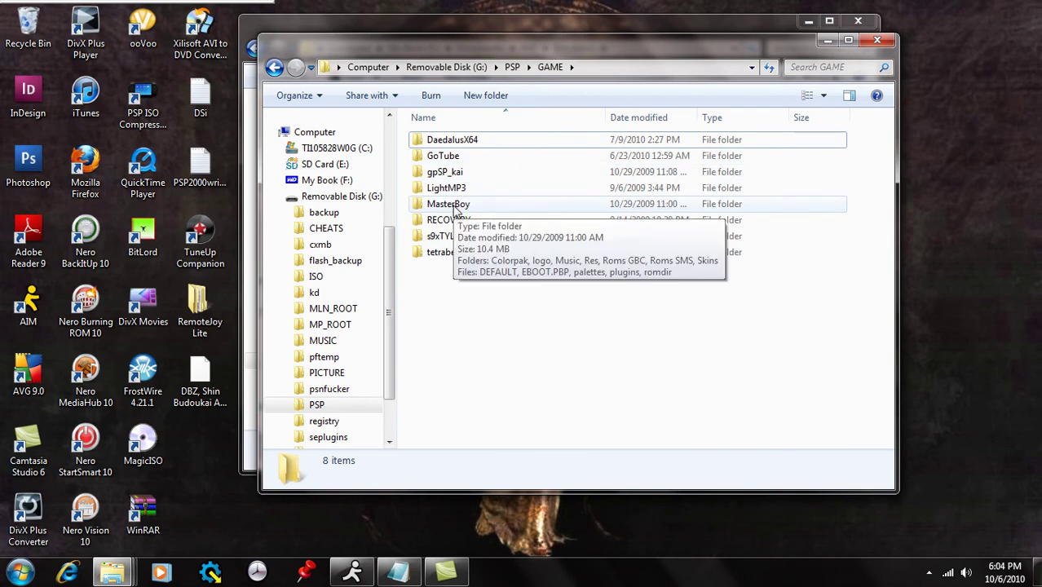
Open MasterBoy's Roms GBC folder and its SAVE subfolder, then go back to MasterBoy
double_click(456, 206)
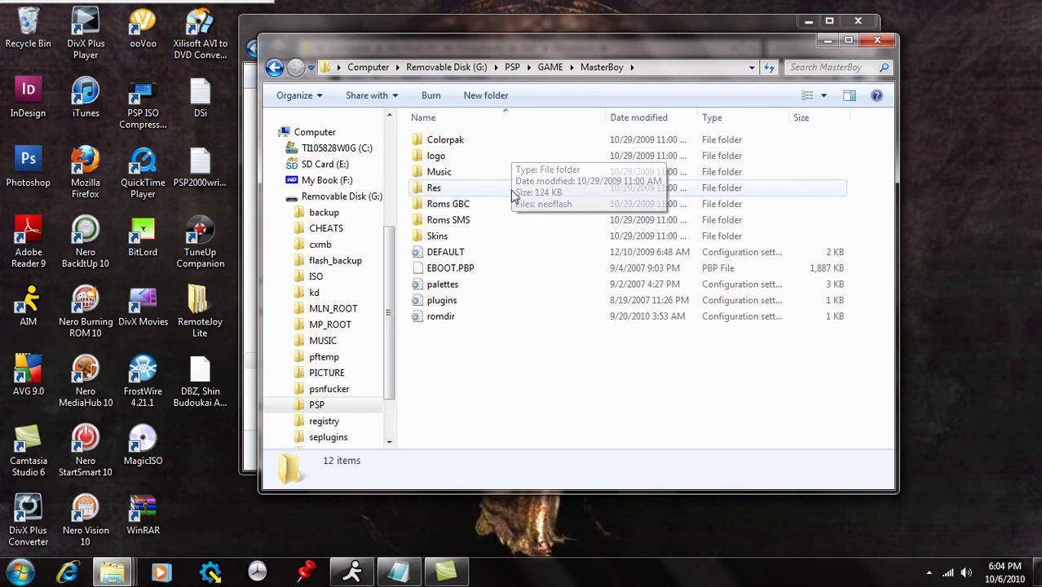
click(466, 210)
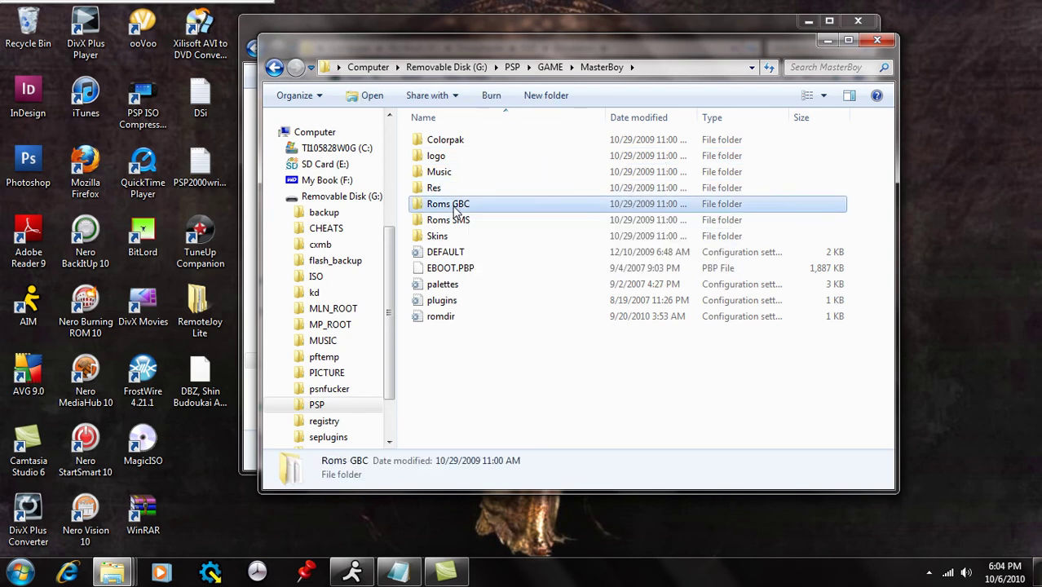
double_click(447, 209)
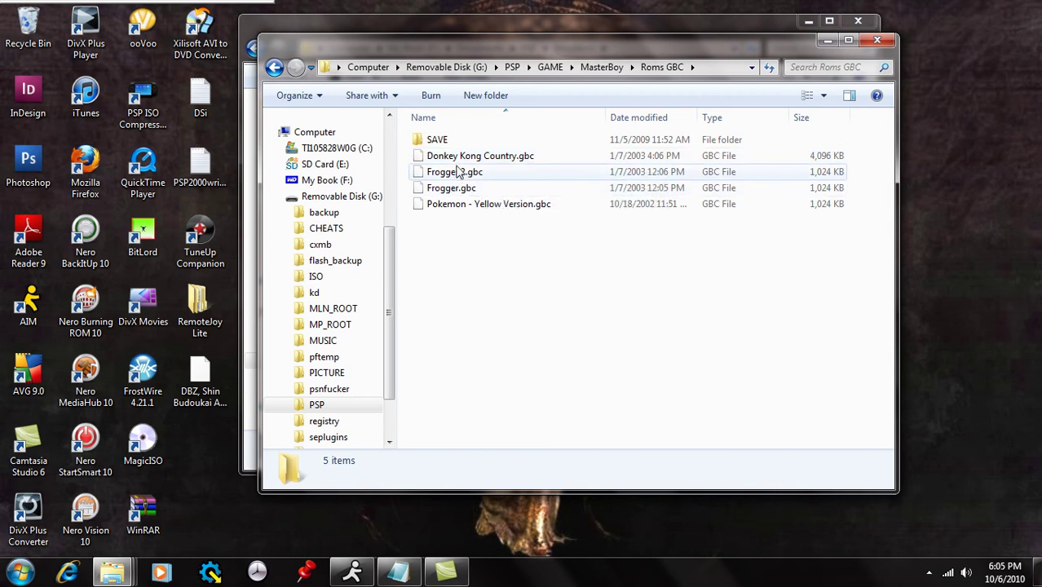
double_click(446, 142)
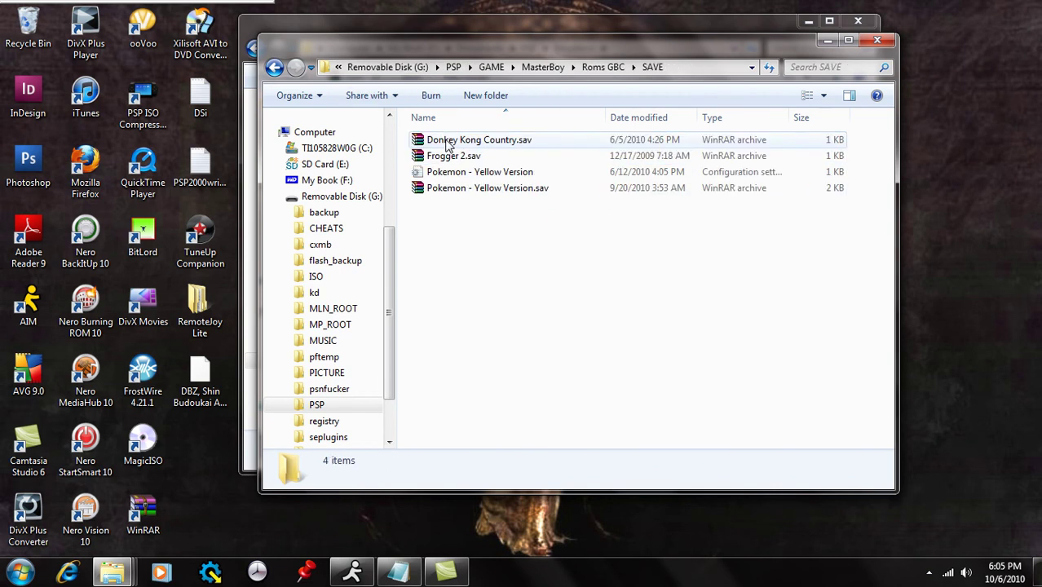
click(273, 68)
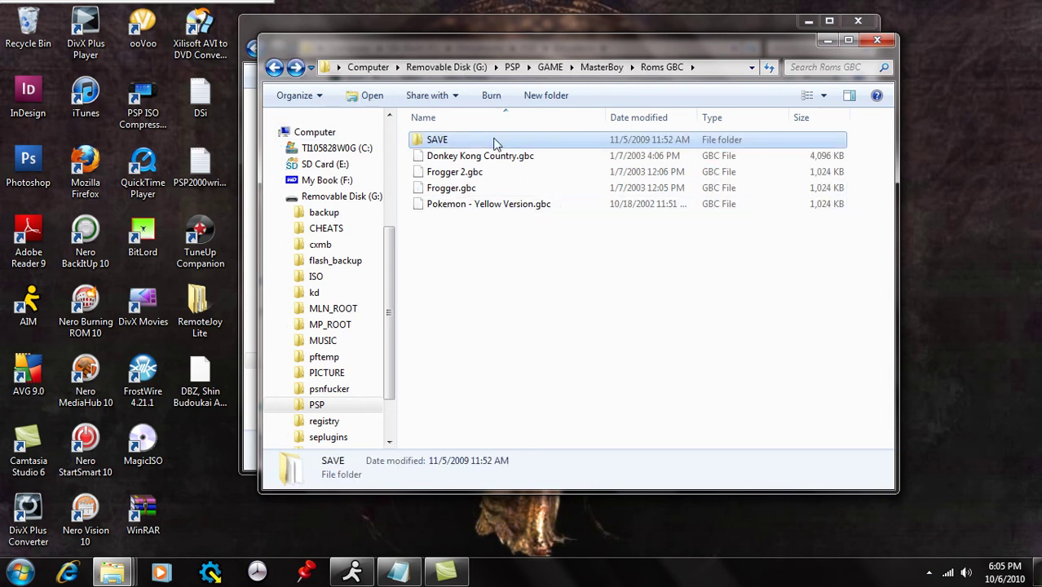
click(273, 68)
View the Roms SMS and Music folders, then go back to the Removable Disk (G:) root
double_click(429, 219)
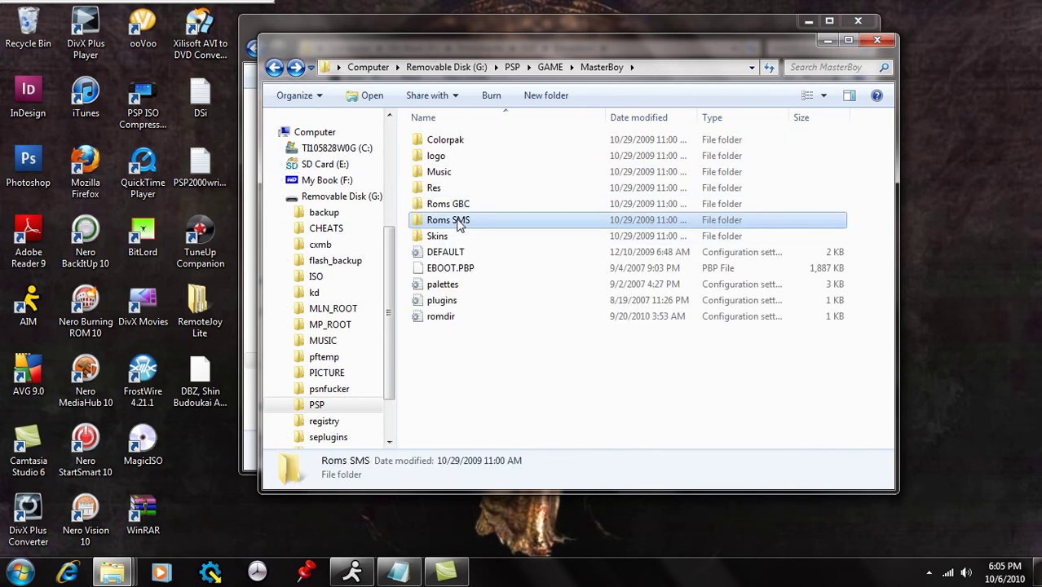
click(273, 68)
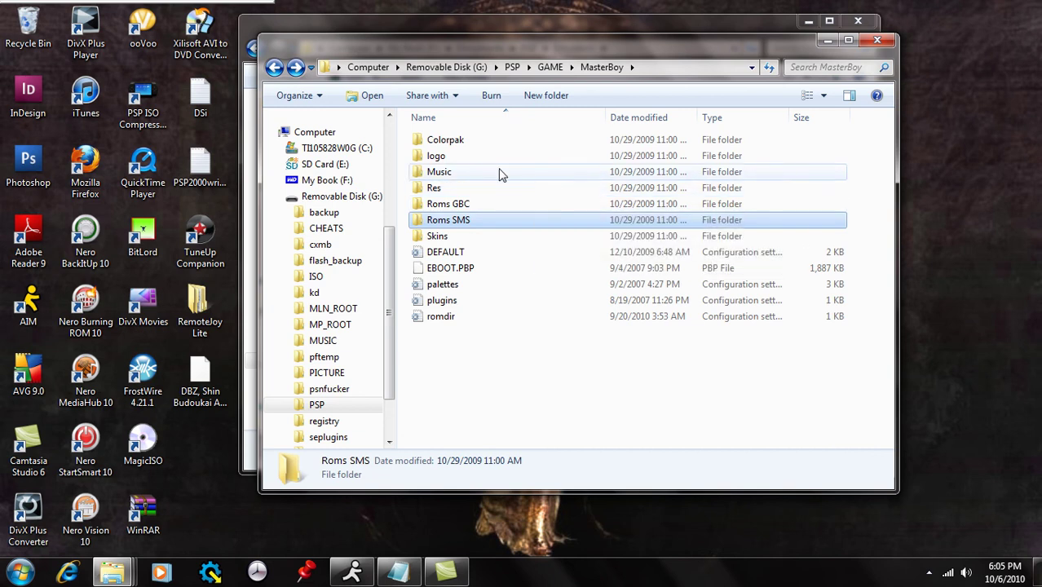
click(463, 175)
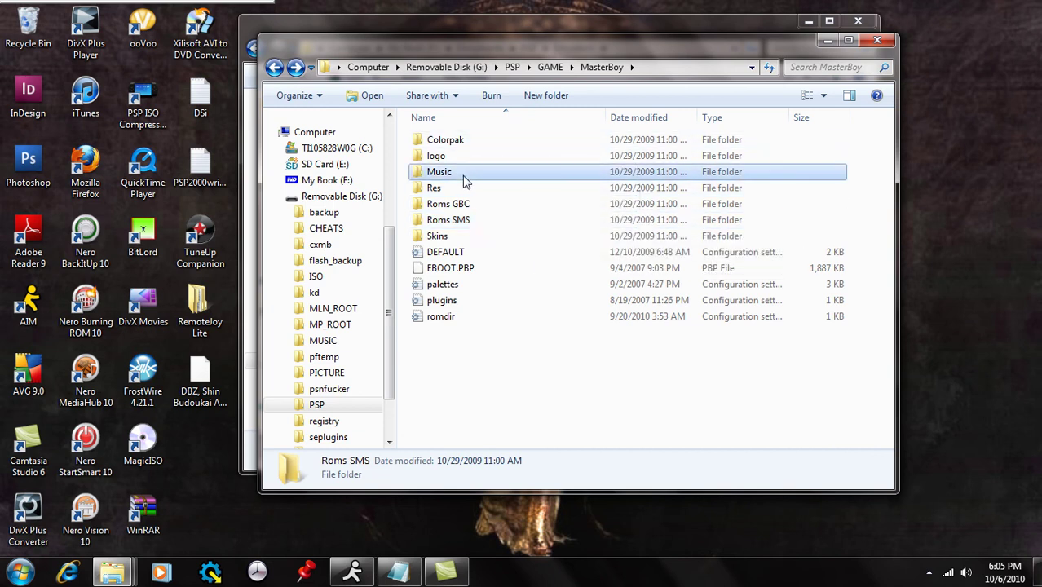
double_click(464, 175)
click(274, 67)
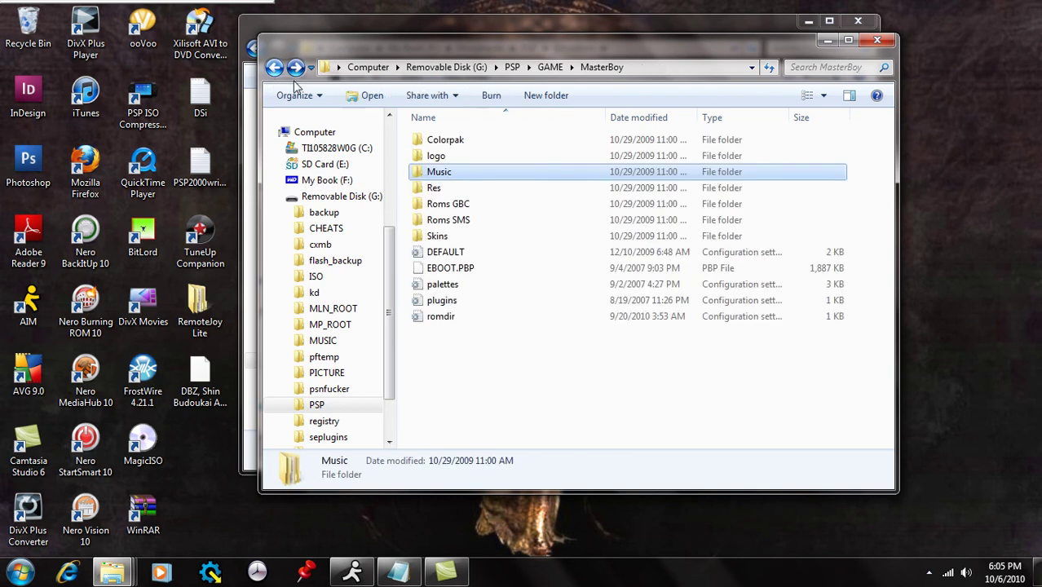
click(274, 67)
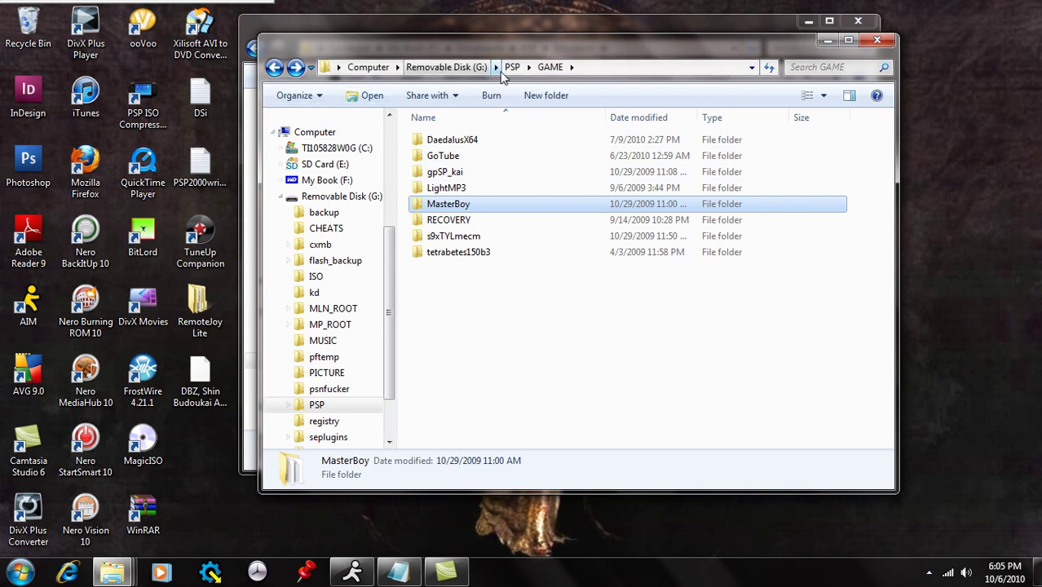
click(274, 67)
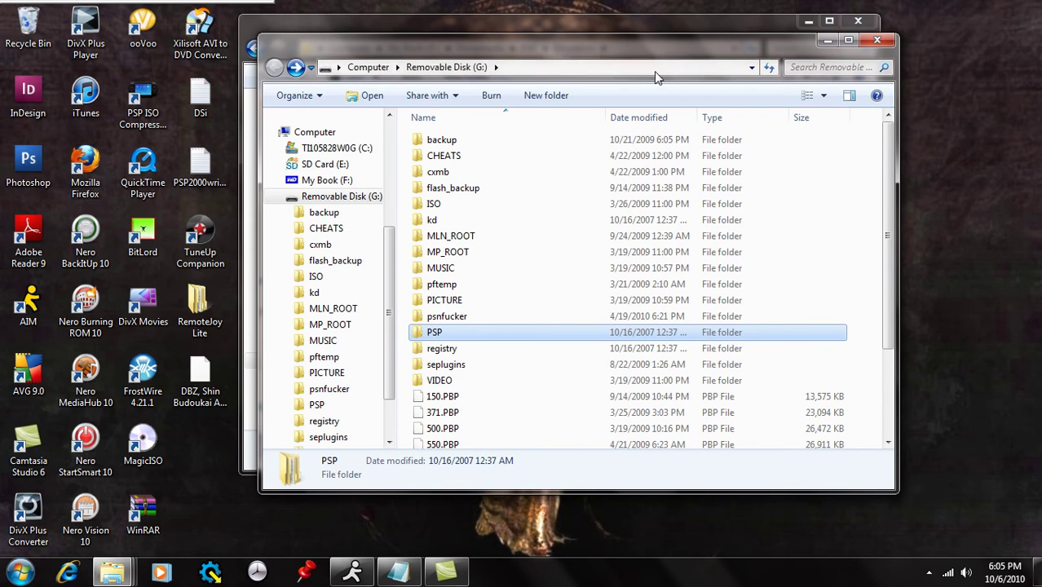
click(880, 43)
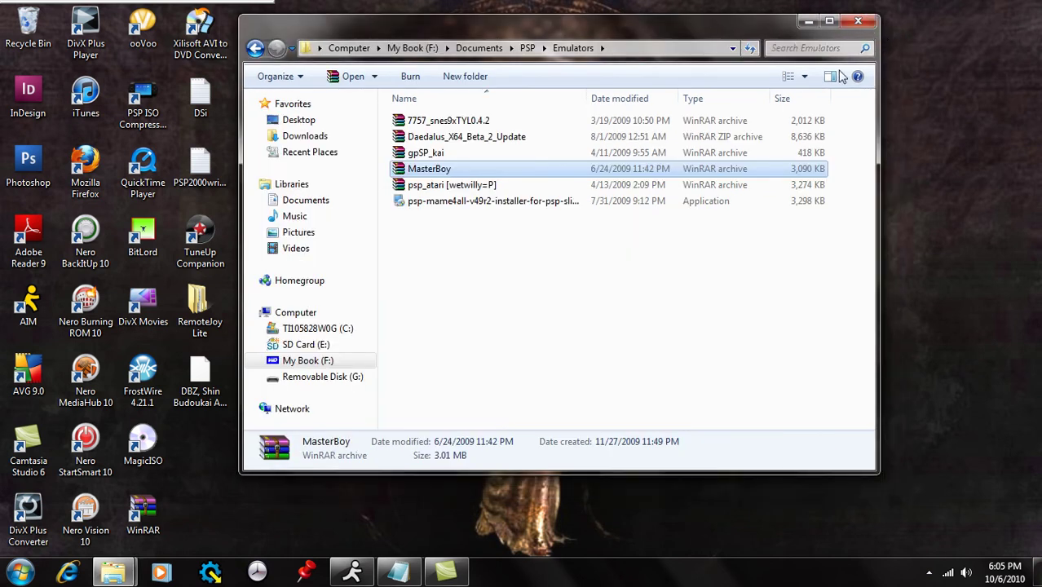